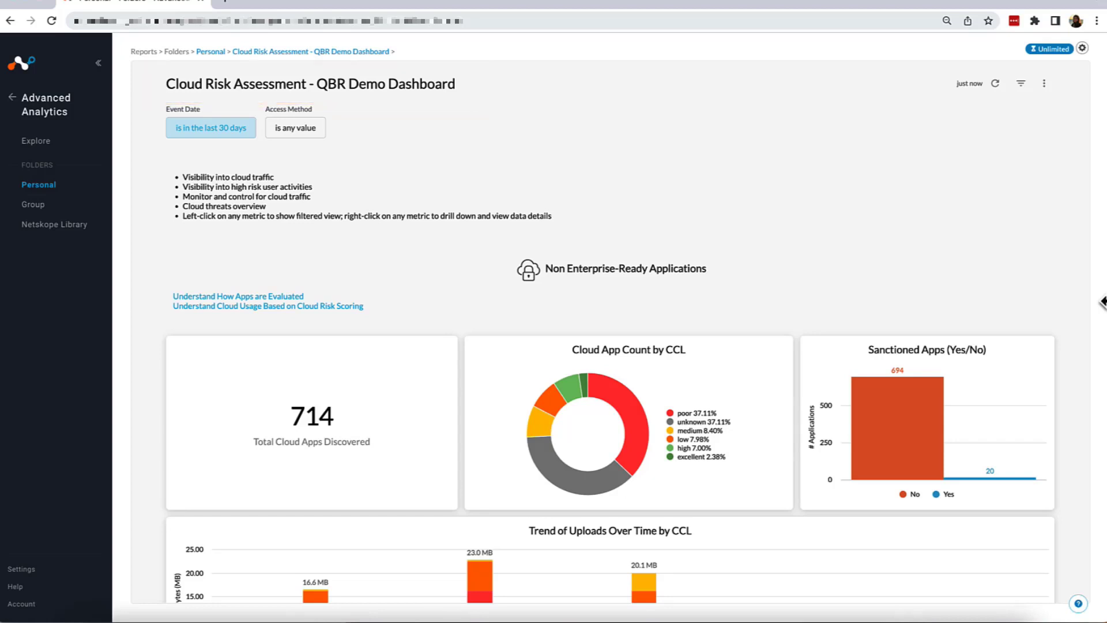
# Put the Cloud Risk Assessment QBR dashboard into edit mode and nudge the Access Method filter chip.
pyautogui.click(1044, 84)
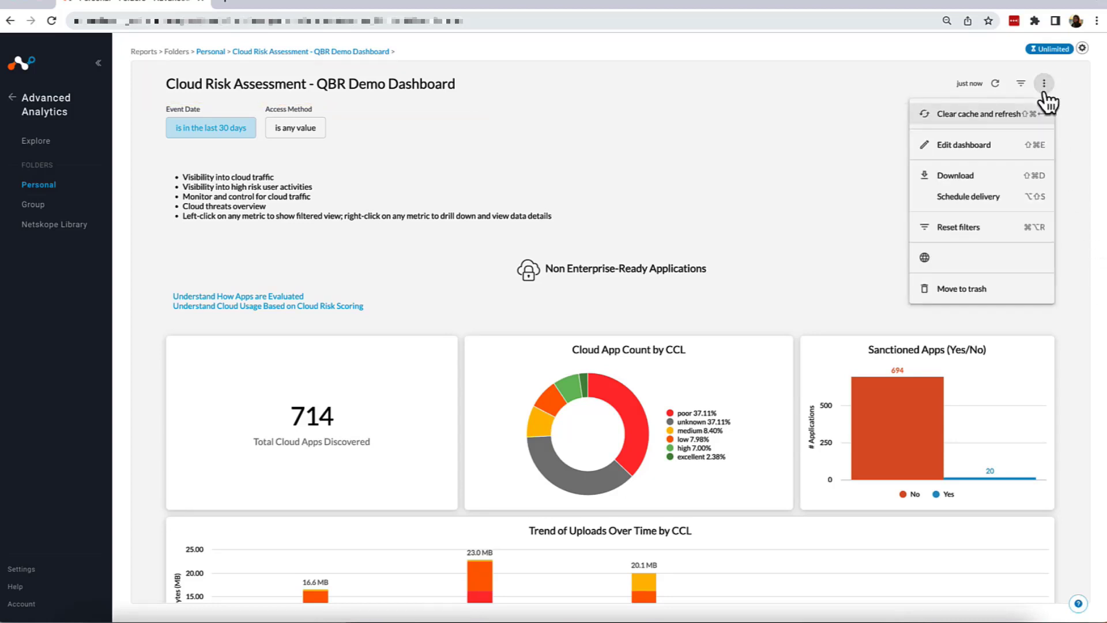
pyautogui.click(1041, 155)
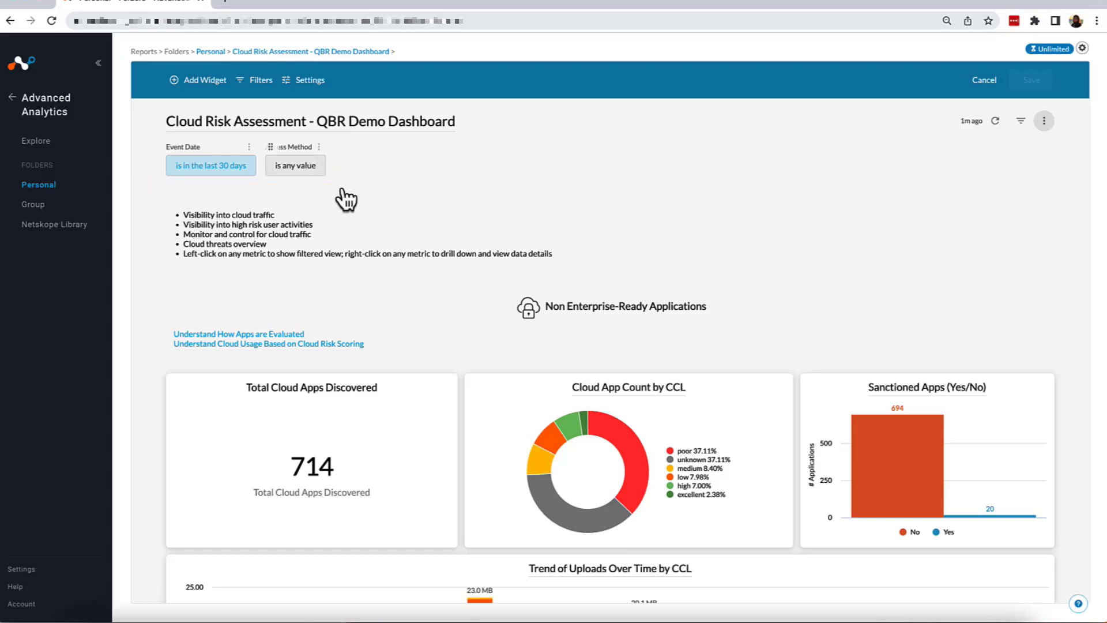
pyautogui.moveTo(271, 147)
pyautogui.mouseDown()
pyautogui.moveTo(178, 148)
pyautogui.moveTo(254, 150)
pyautogui.mouseUp()
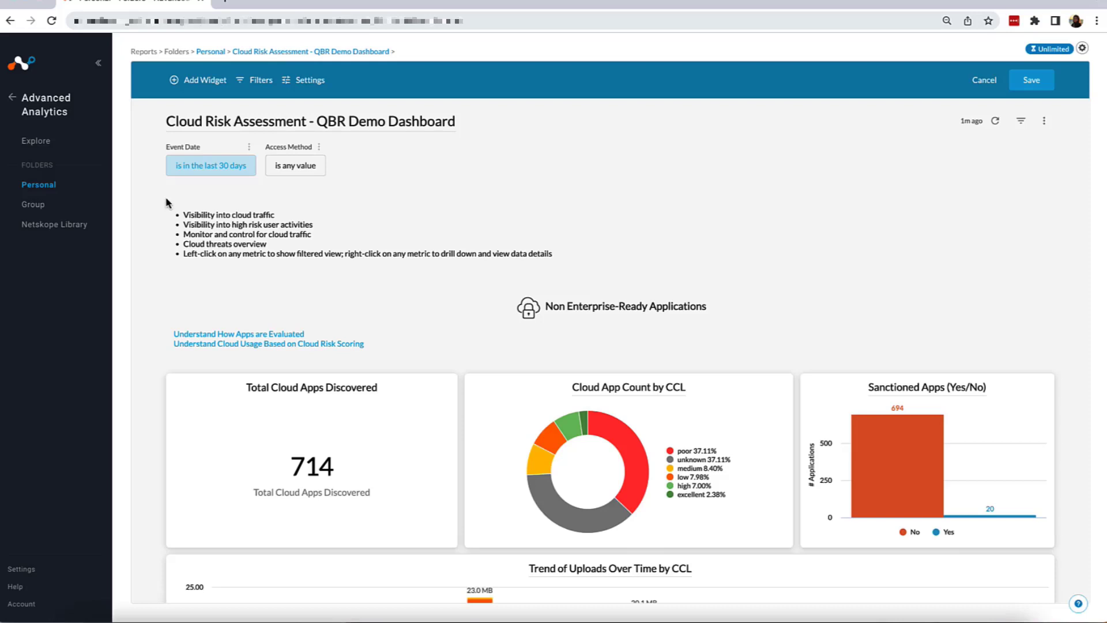
# Start a new dashboard filter from the Filters menu's Add Filter option.
pyautogui.click(260, 93)
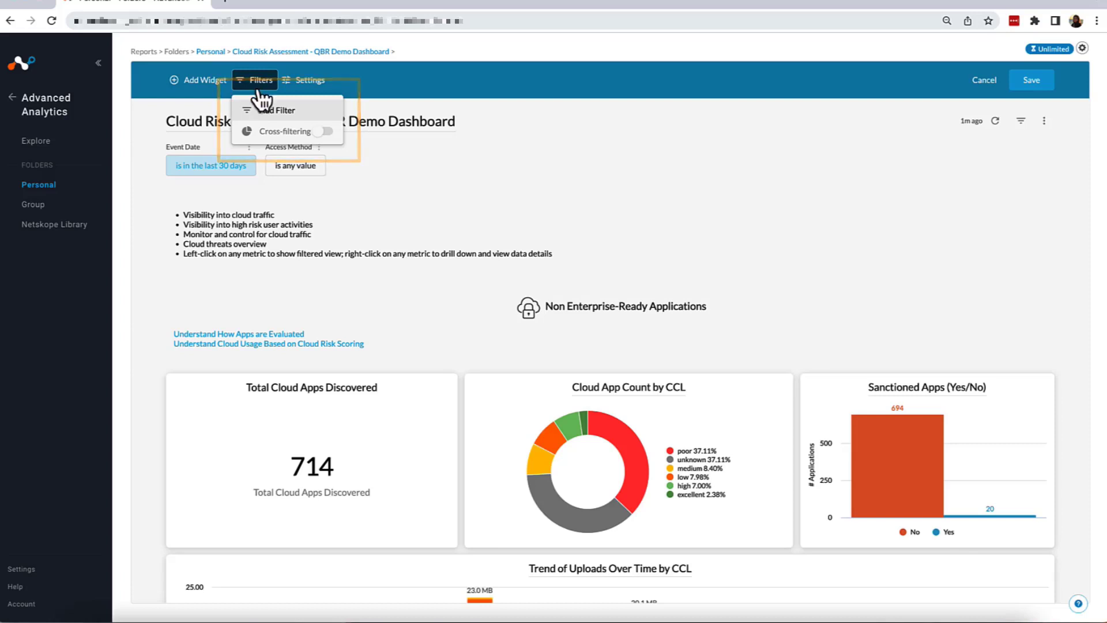
pyautogui.click(258, 112)
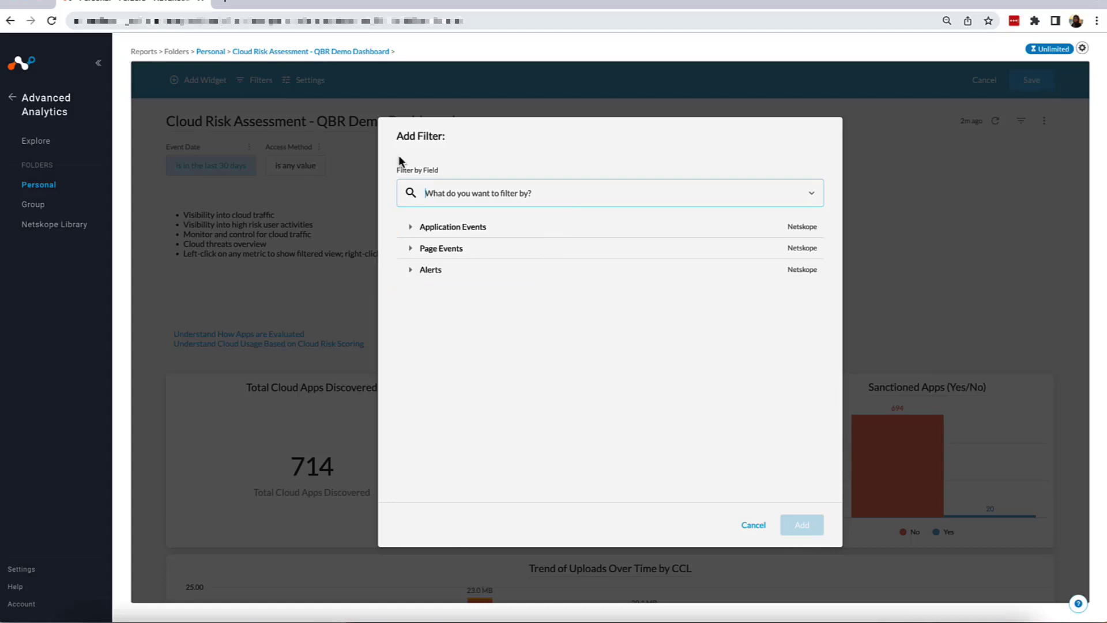
# Expand Page Events > Page Events > User in the field tree to reveal its fields.
pyautogui.click(409, 249)
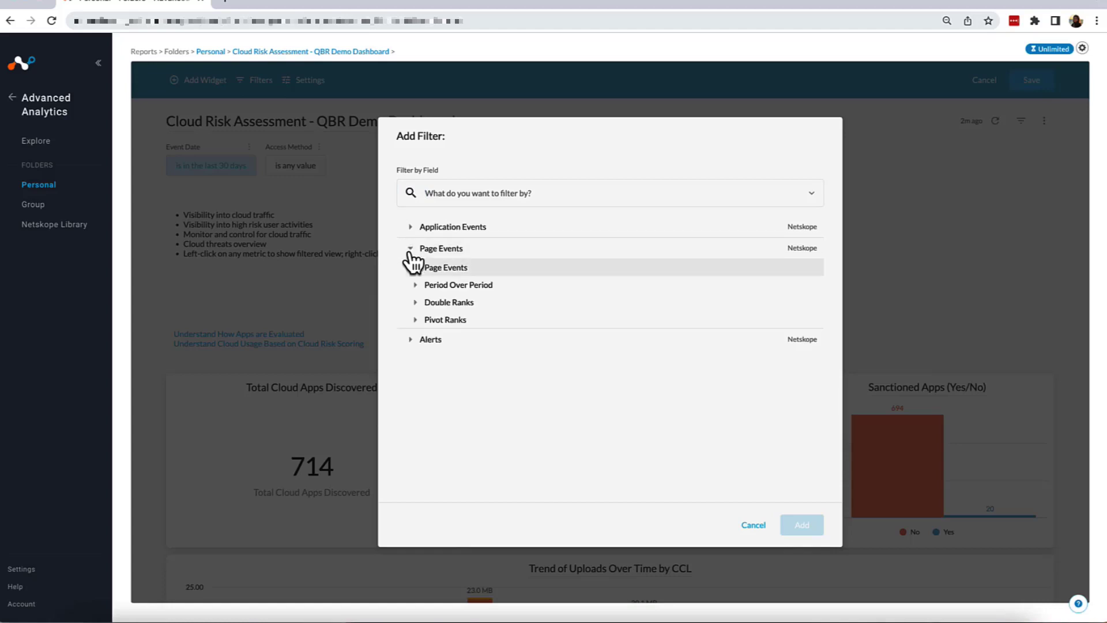
pyautogui.click(416, 269)
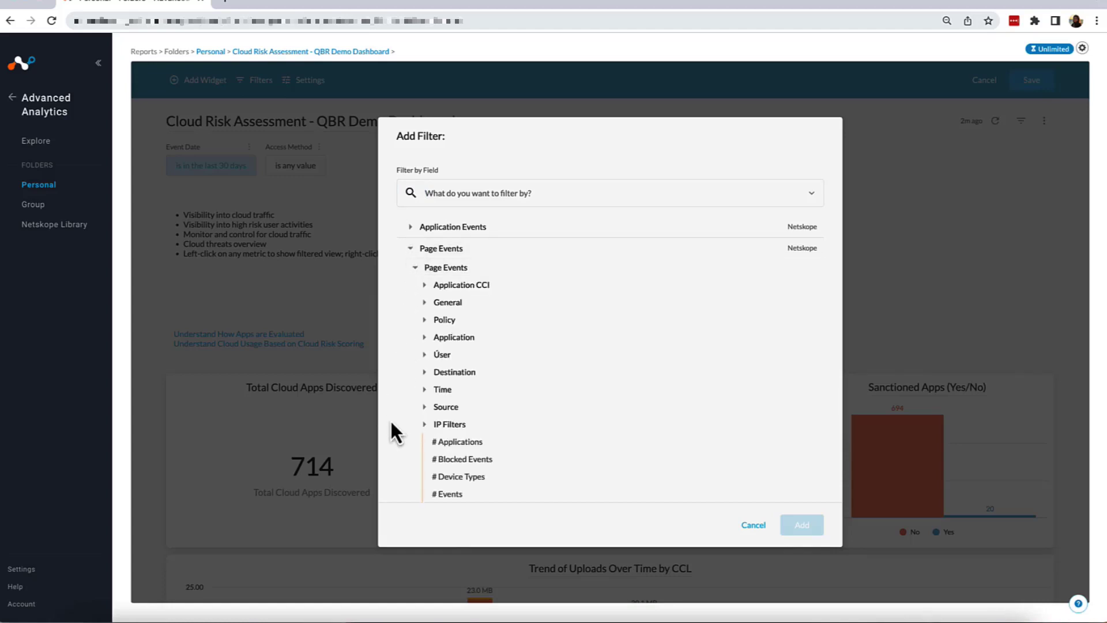
pyautogui.scroll(-3, 391, 426)
pyautogui.scroll(-1, 391, 425)
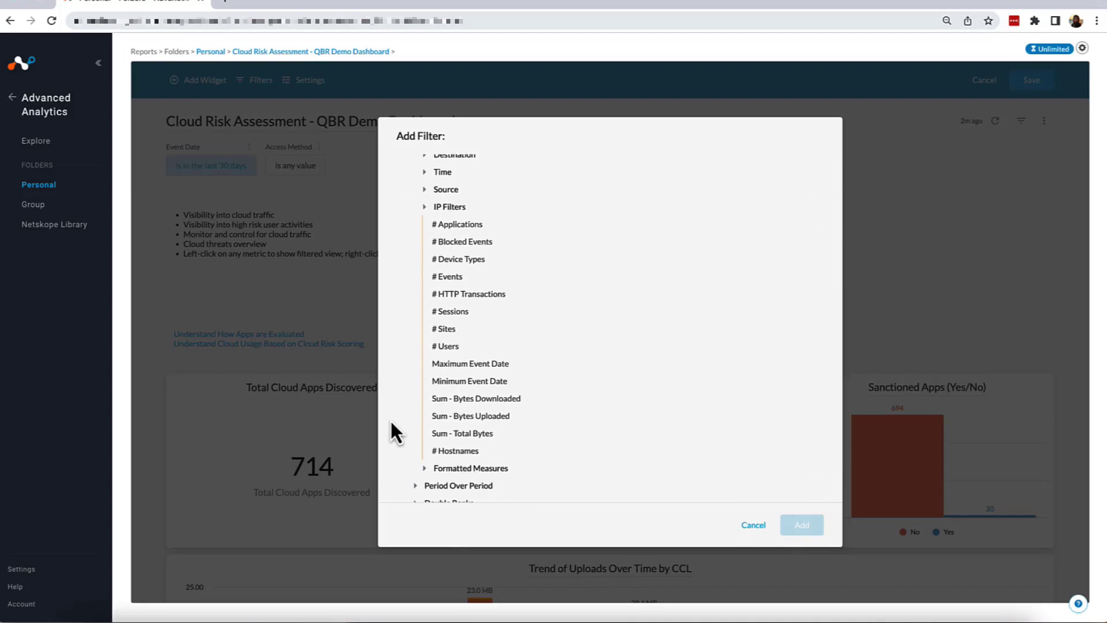
pyautogui.scroll(6, 391, 426)
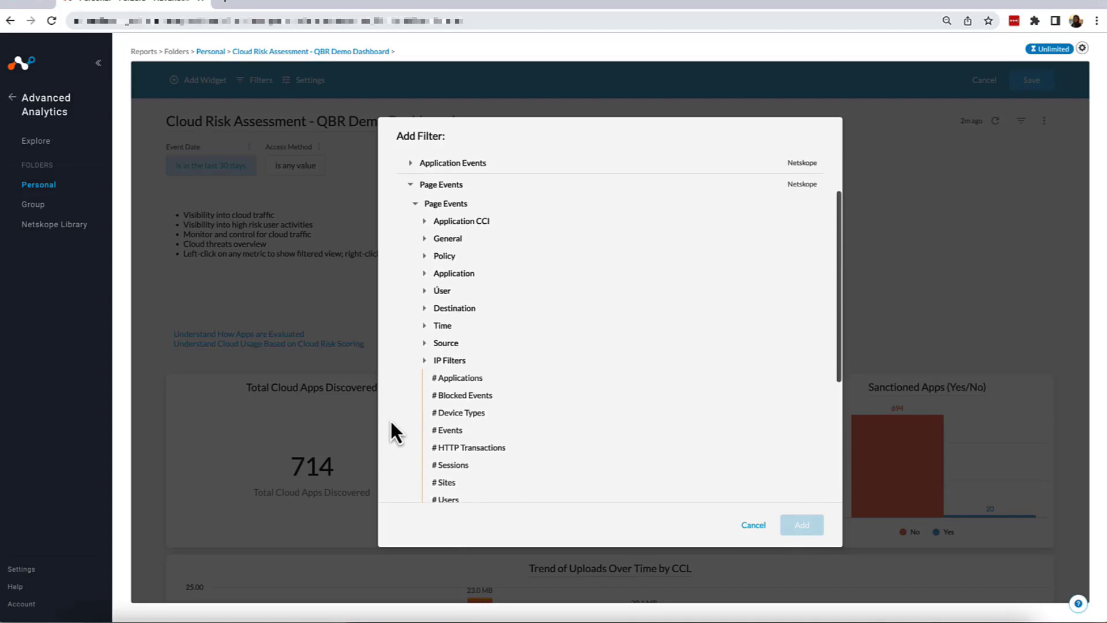
pyautogui.click(425, 290)
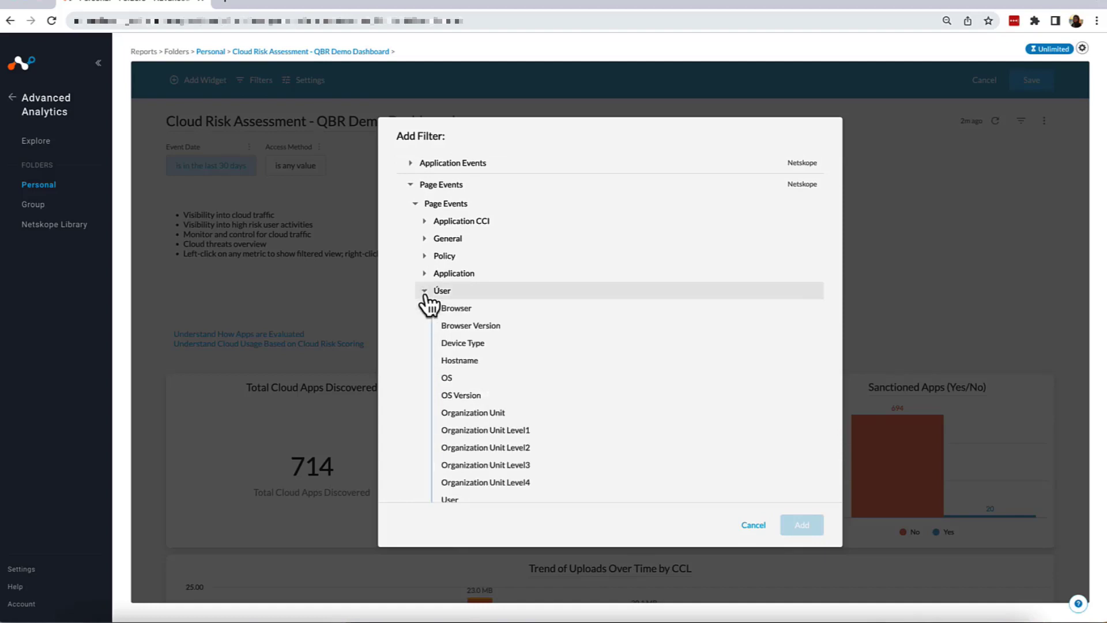
pyautogui.scroll(-5, 410, 455)
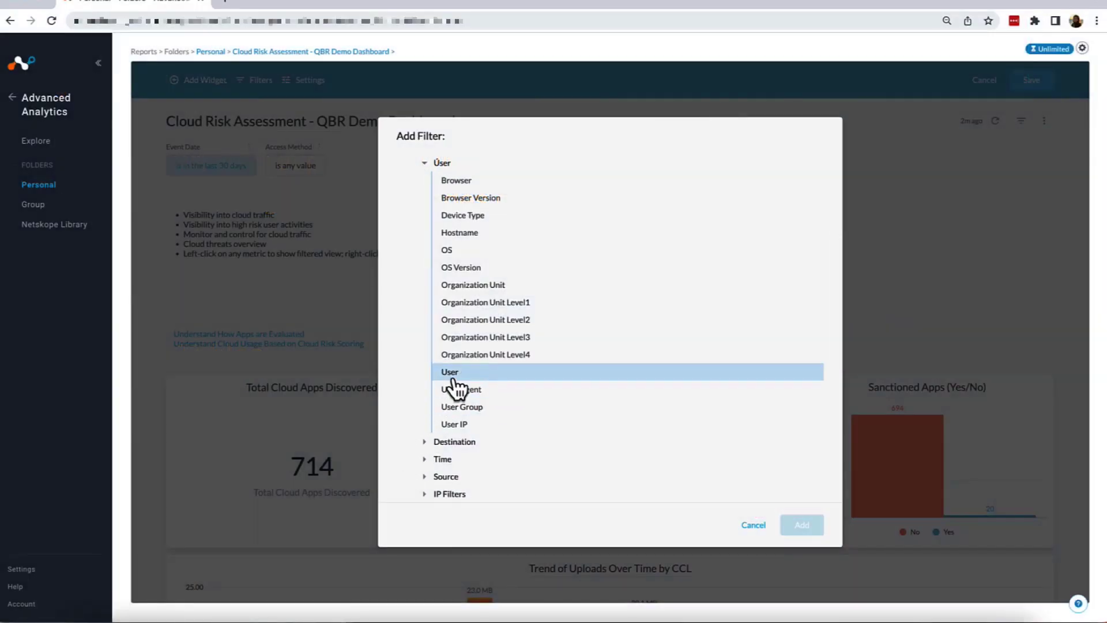
# Choose the Page Events User field, giving a filter titled User with a Tag List control.
pyautogui.click(453, 378)
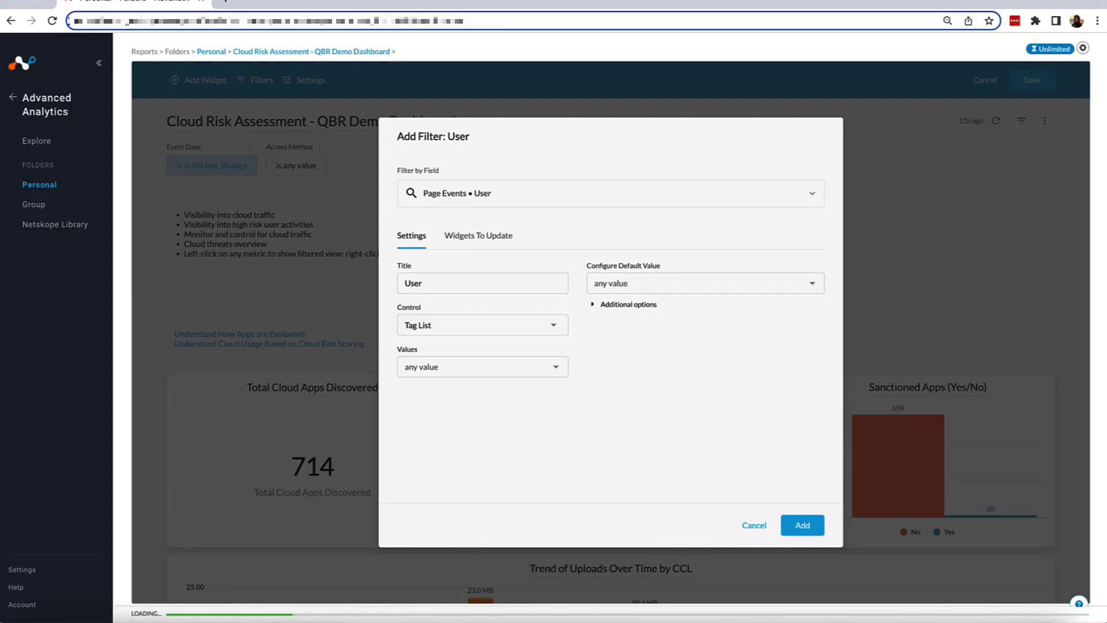
# Try Button Group as the User filter's control, then revert it to Tag List.
pyautogui.click(549, 330)
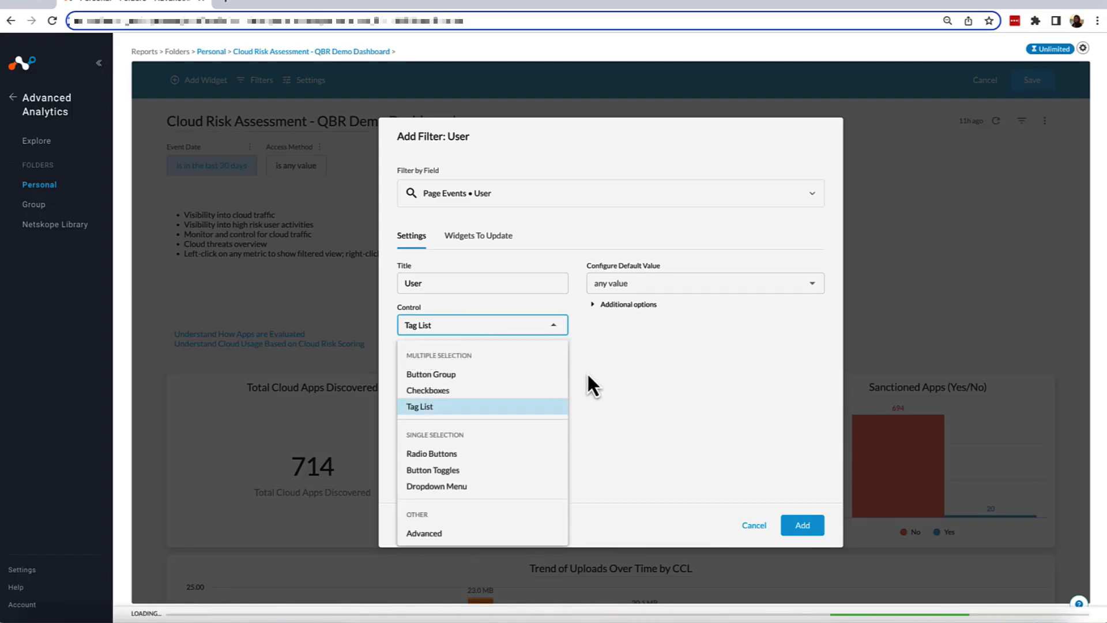
pyautogui.click(553, 374)
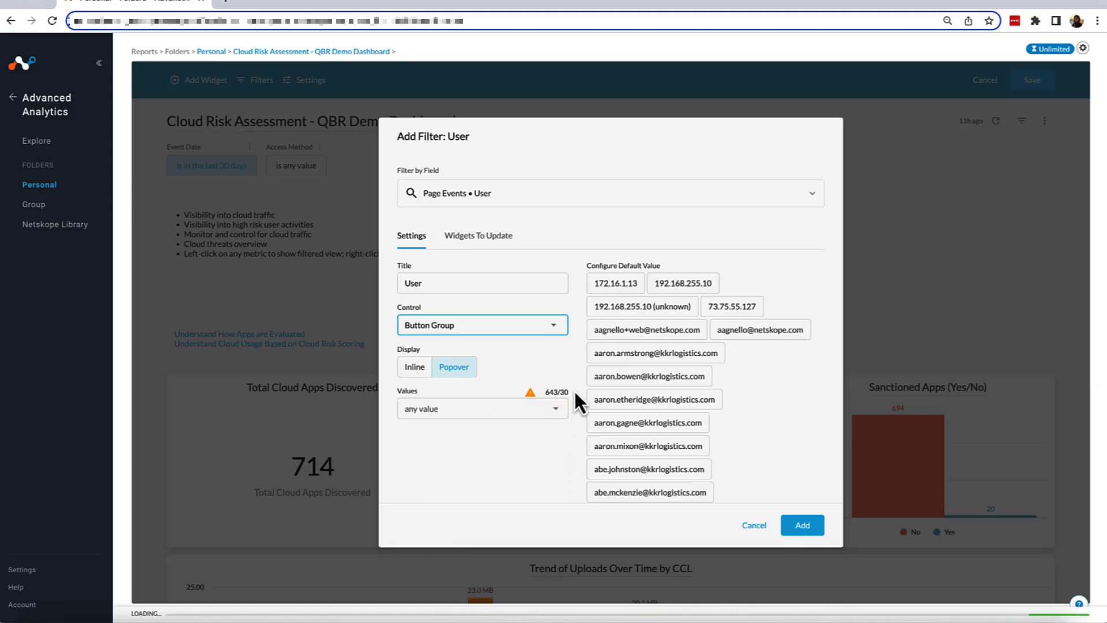
pyautogui.click(557, 331)
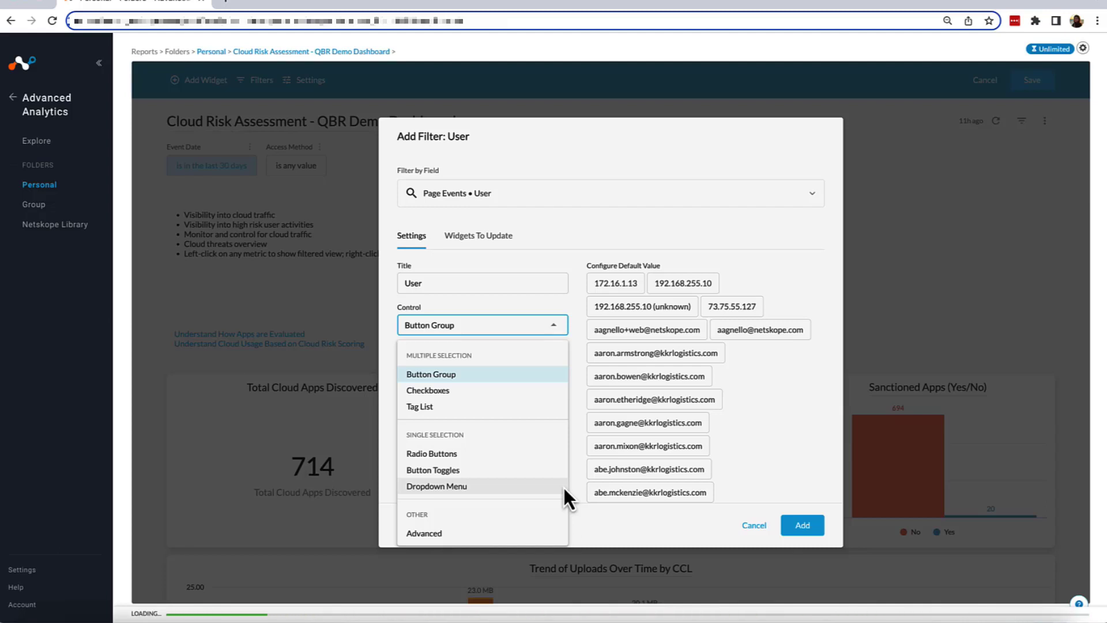
pyautogui.press('Down')
pyautogui.press('Down')
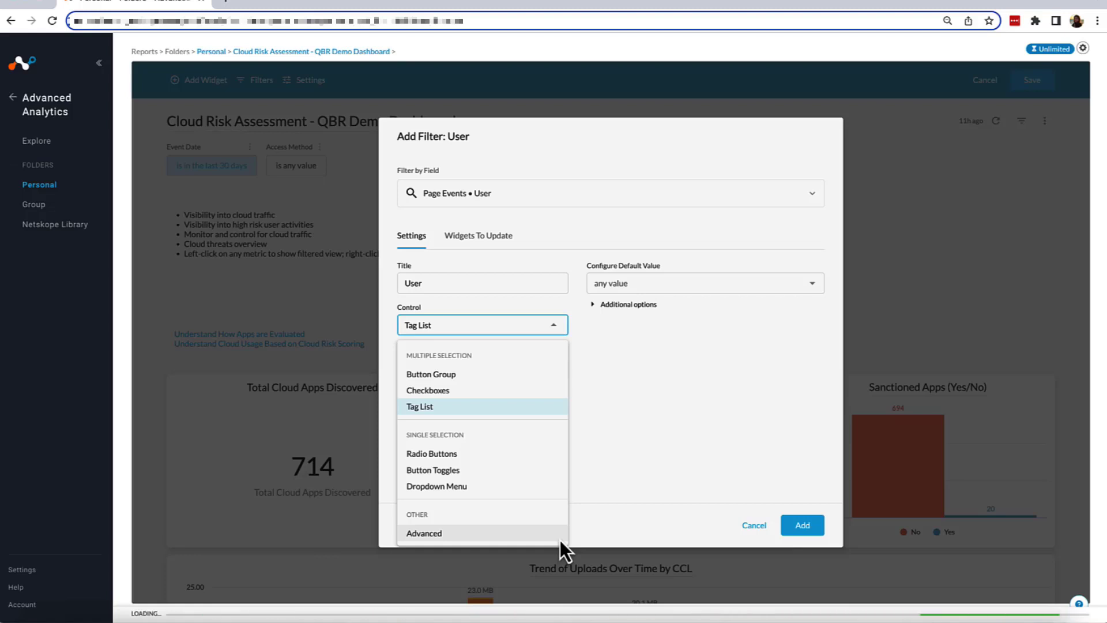
pyautogui.click(600, 522)
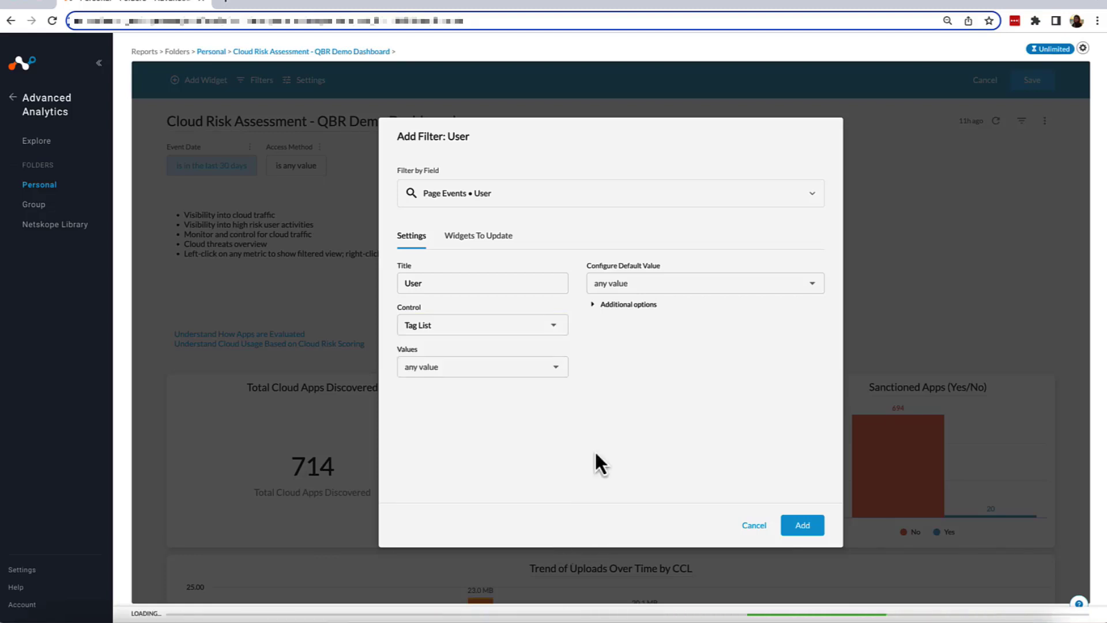
# Review the User filter's widget mappings and open the To-Do widget's Field to Filter list.
pyautogui.click(494, 245)
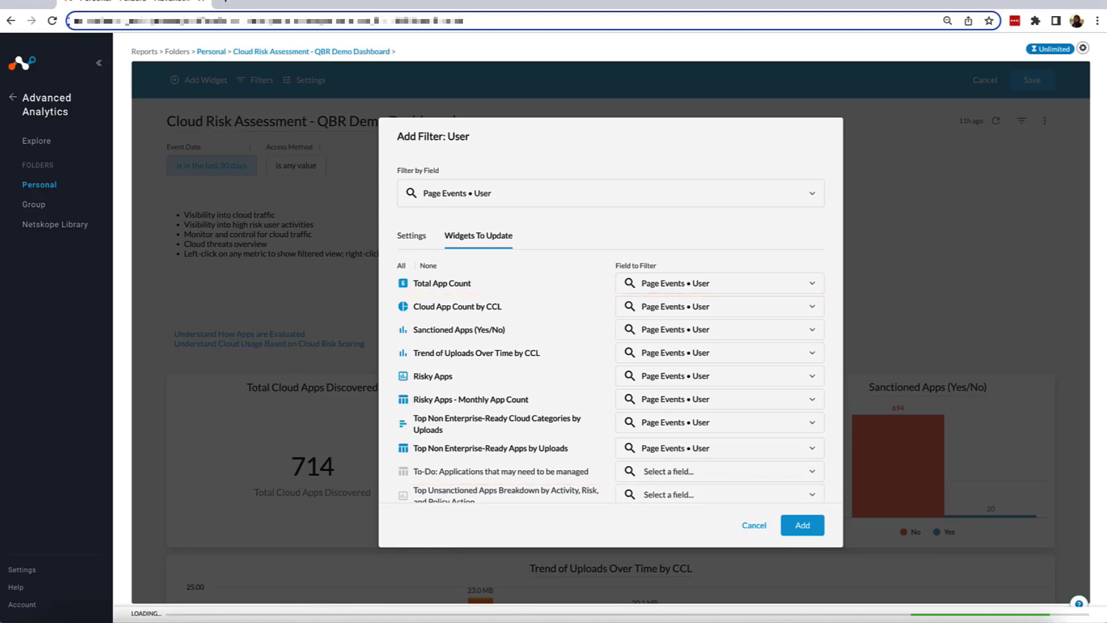
pyautogui.scroll(-8, 610, 329)
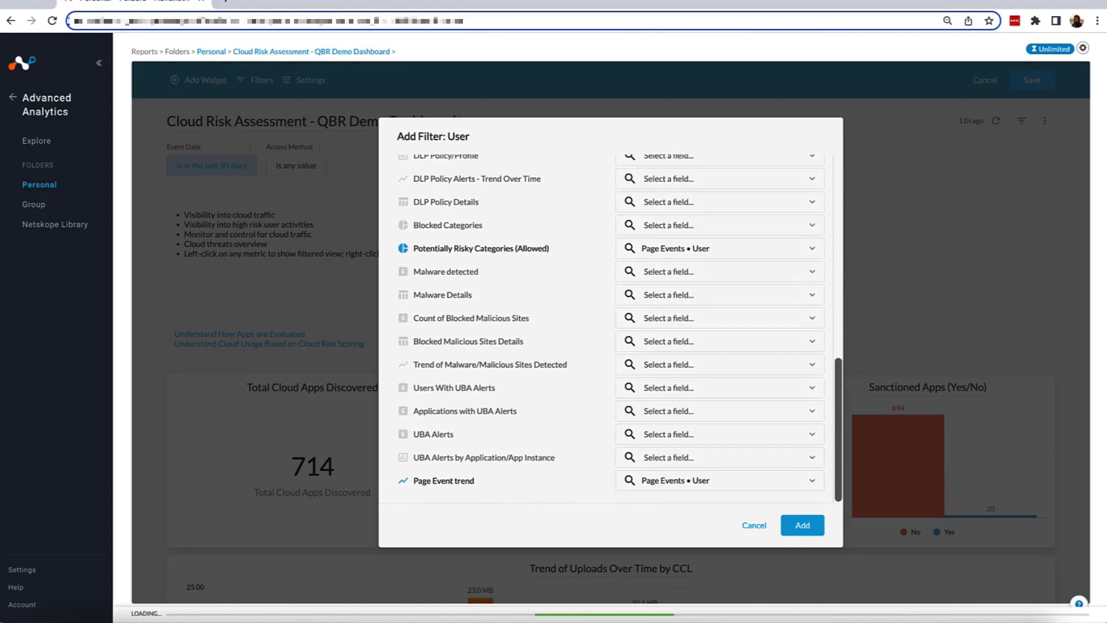
pyautogui.scroll(5, 610, 329)
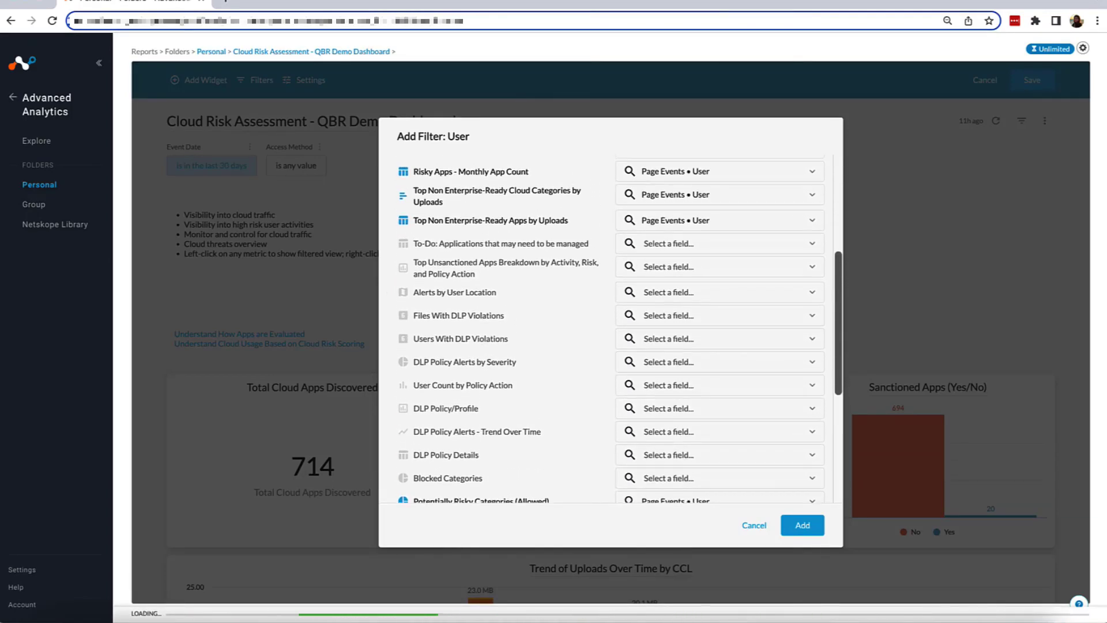
pyautogui.click(812, 244)
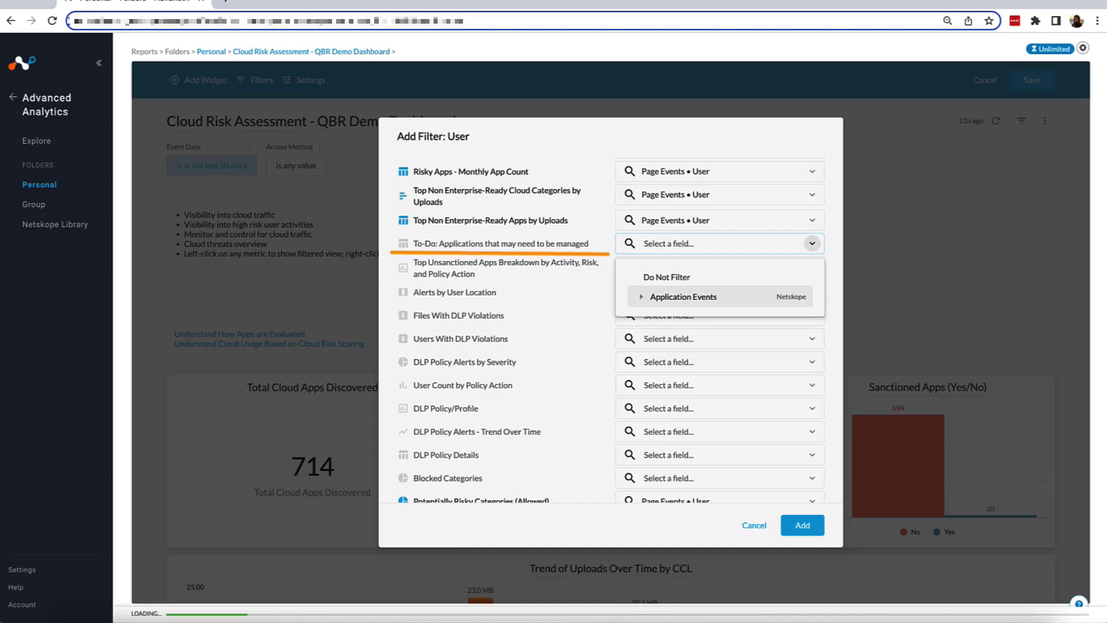
# Map the To-Do widget to the Application Events User field.
pyautogui.press('Right')
pyautogui.press('Down')
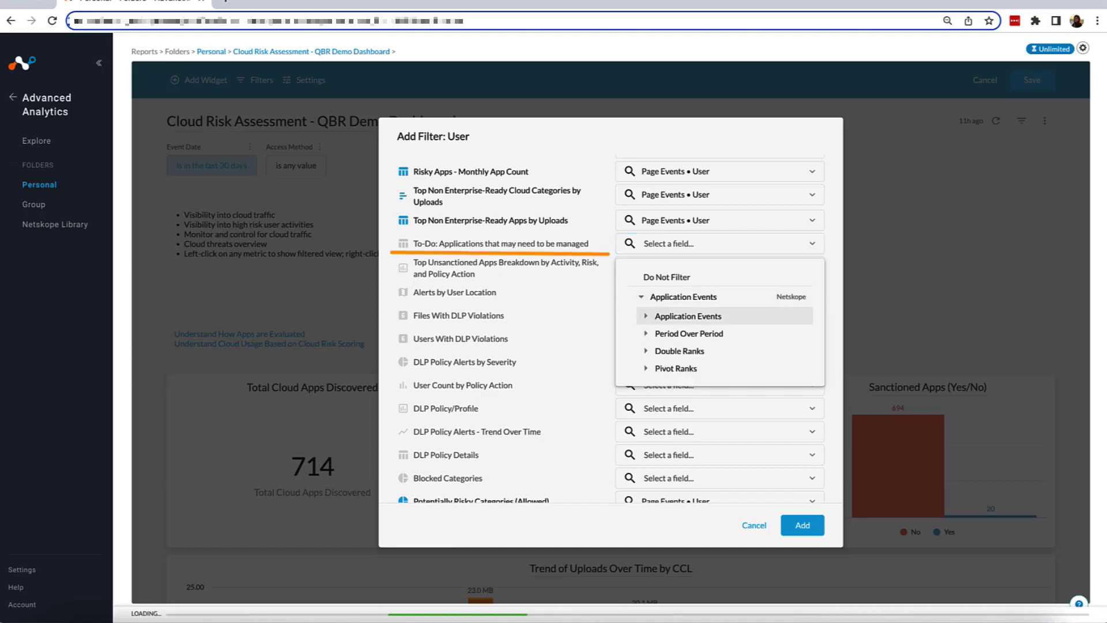
pyautogui.press('Right')
pyautogui.press('Down')
pyautogui.press('Down')
pyautogui.press('Down')
pyautogui.press('Down')
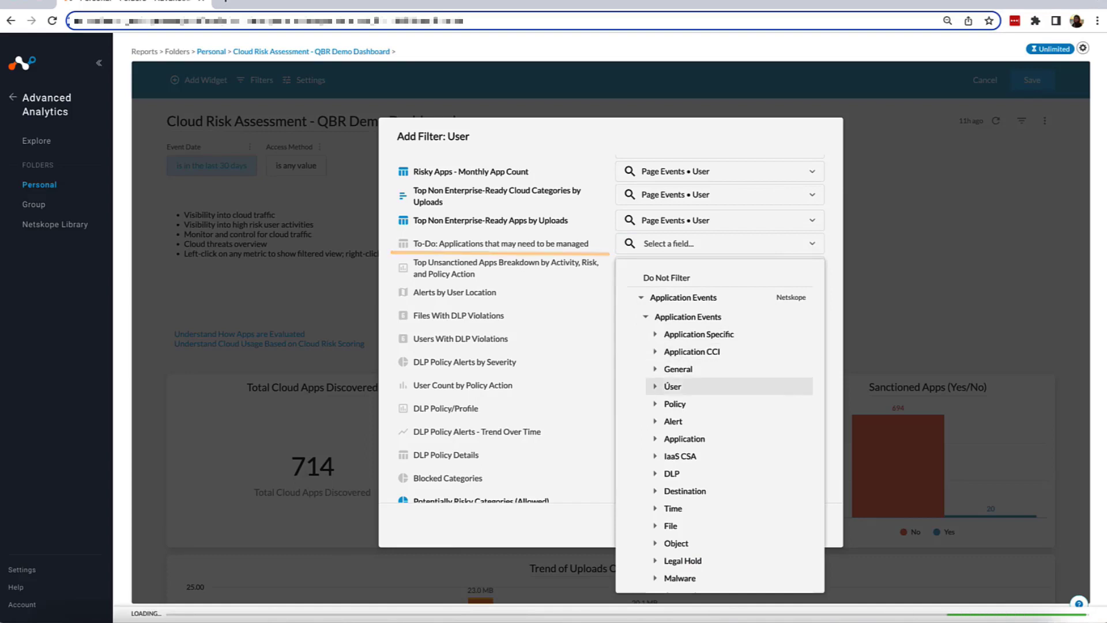
pyautogui.press('Right')
pyautogui.press('Down')
pyautogui.press('Down')
pyautogui.press('Down')
pyautogui.press('Down')
pyautogui.press('Down')
pyautogui.press('Down')
pyautogui.press('Down')
pyautogui.press('Down')
pyautogui.press('Down')
pyautogui.press('Down')
pyautogui.press('Down')
pyautogui.press('Down')
pyautogui.press('Down')
pyautogui.press('Down')
pyautogui.press('Down')
pyautogui.press('Down')
pyautogui.press('Down')
pyautogui.press('Down')
pyautogui.press('Down')
pyautogui.press('Down')
pyautogui.click(713, 563)
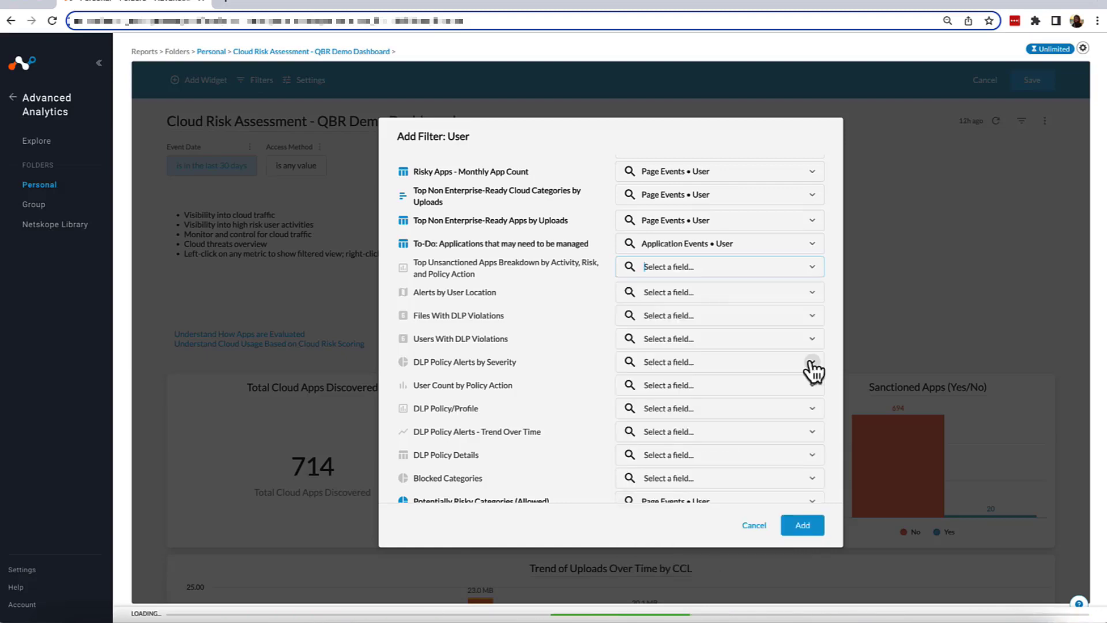
pyautogui.scroll(3, 812, 362)
# Set Top Non Enterprise-Ready Apps by Uploads to Do Not Filter; keep cloud categories on Page Events User.
pyautogui.click(812, 307)
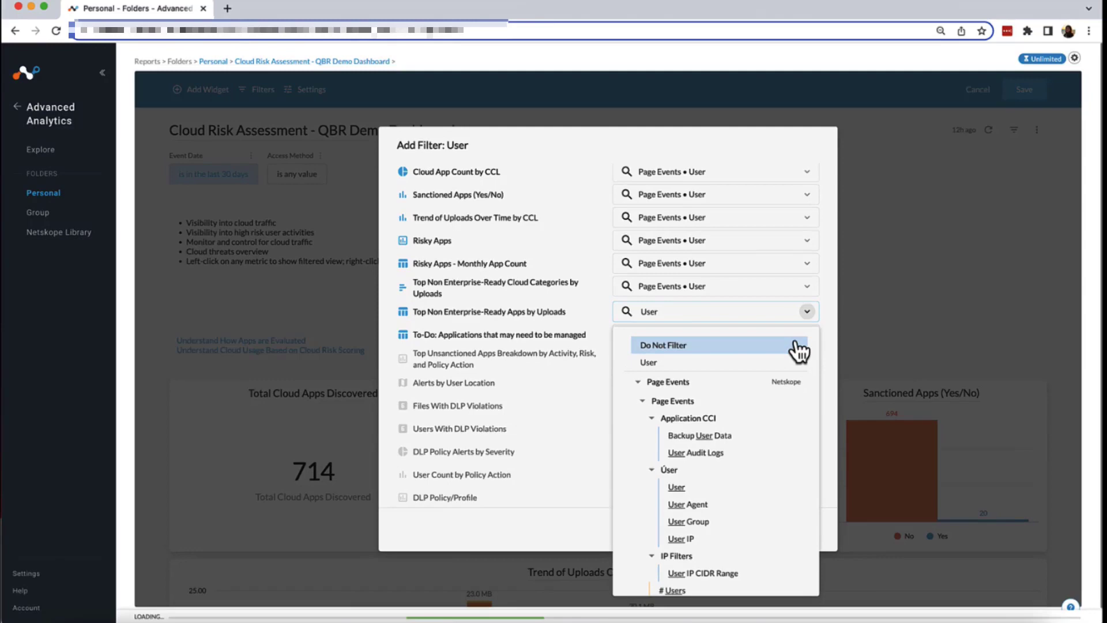
pyautogui.click(801, 341)
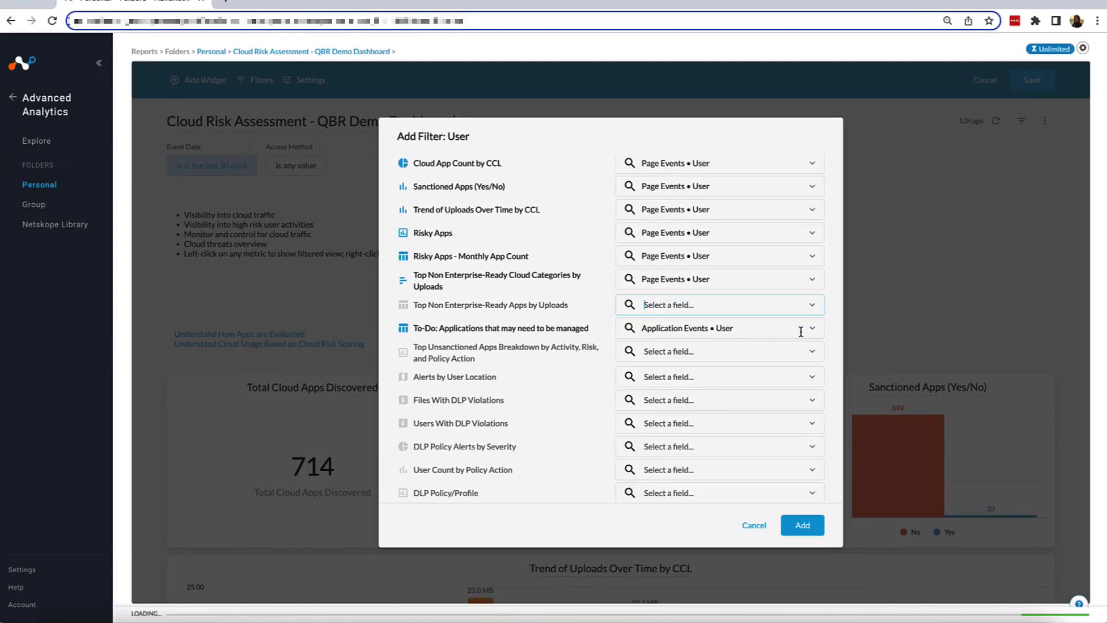
pyautogui.click(812, 280)
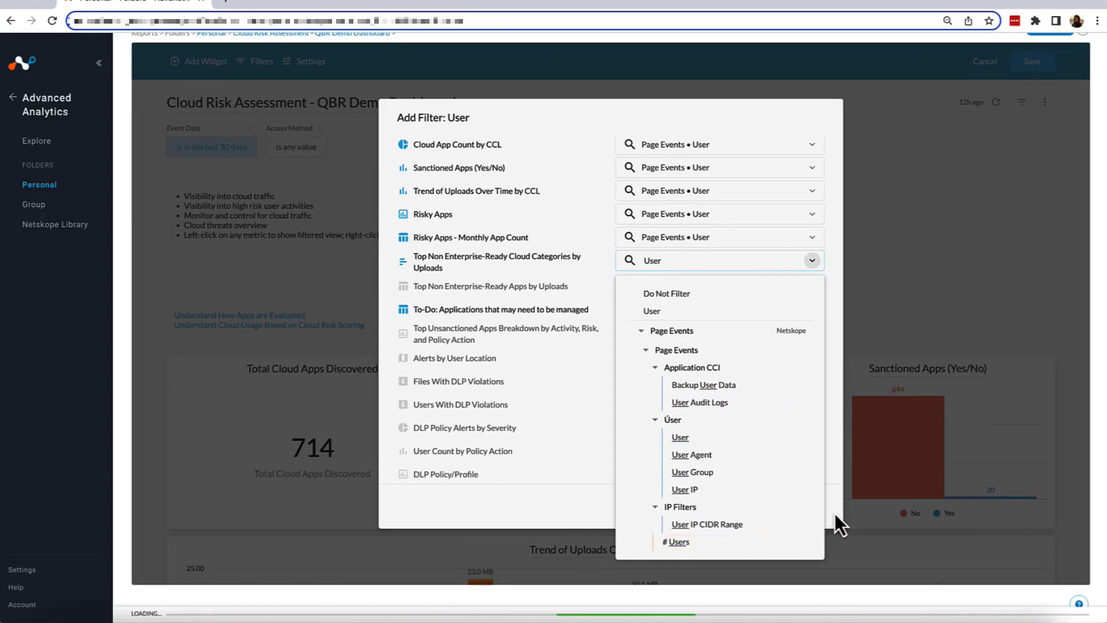
pyautogui.click(839, 431)
pyautogui.scroll(3, 839, 427)
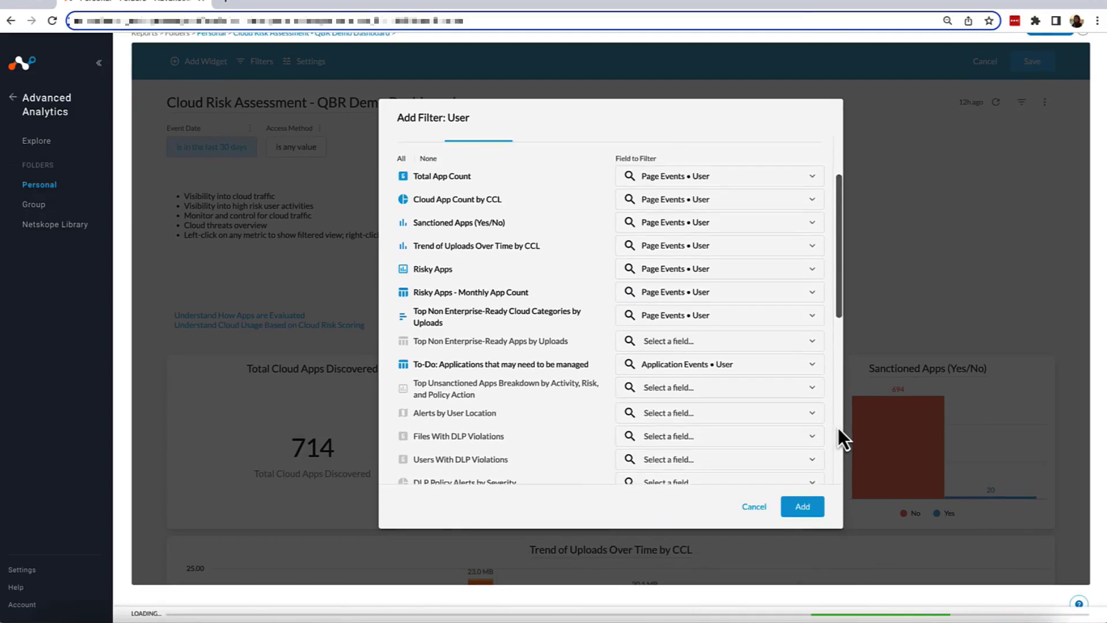
# Add the User filter and refresh the dashboard, now showing 718 cloud apps.
pyautogui.click(805, 510)
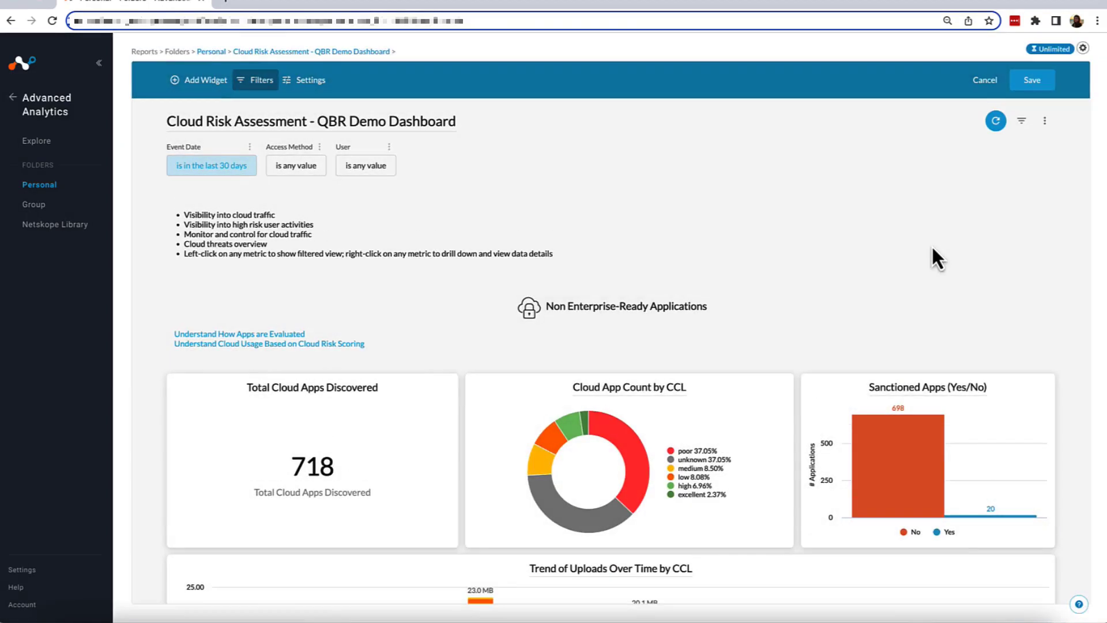
pyautogui.click(994, 122)
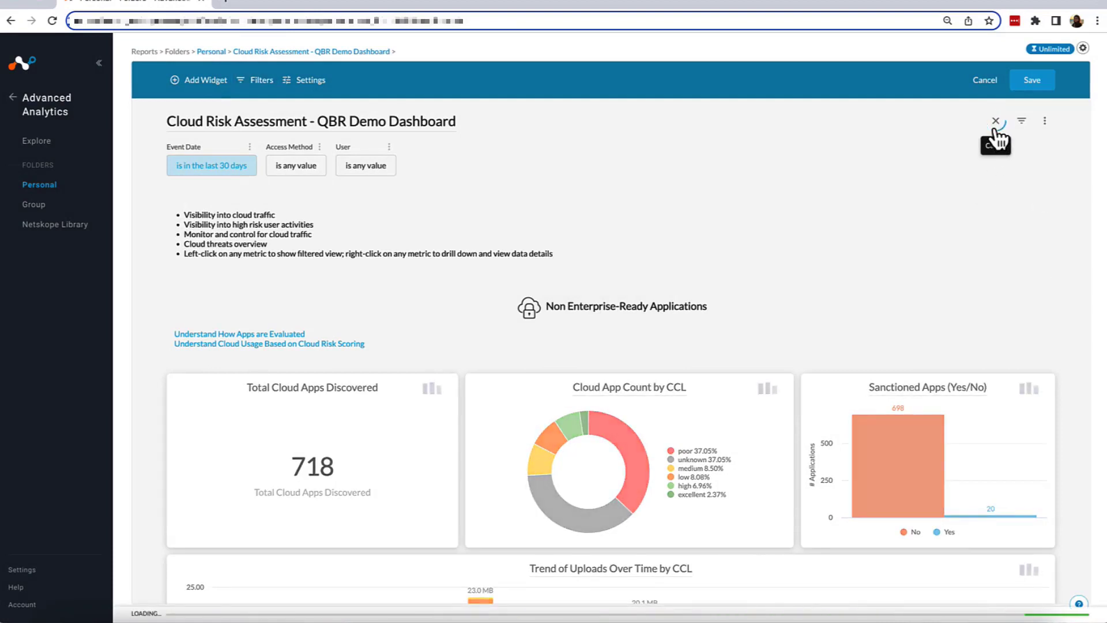